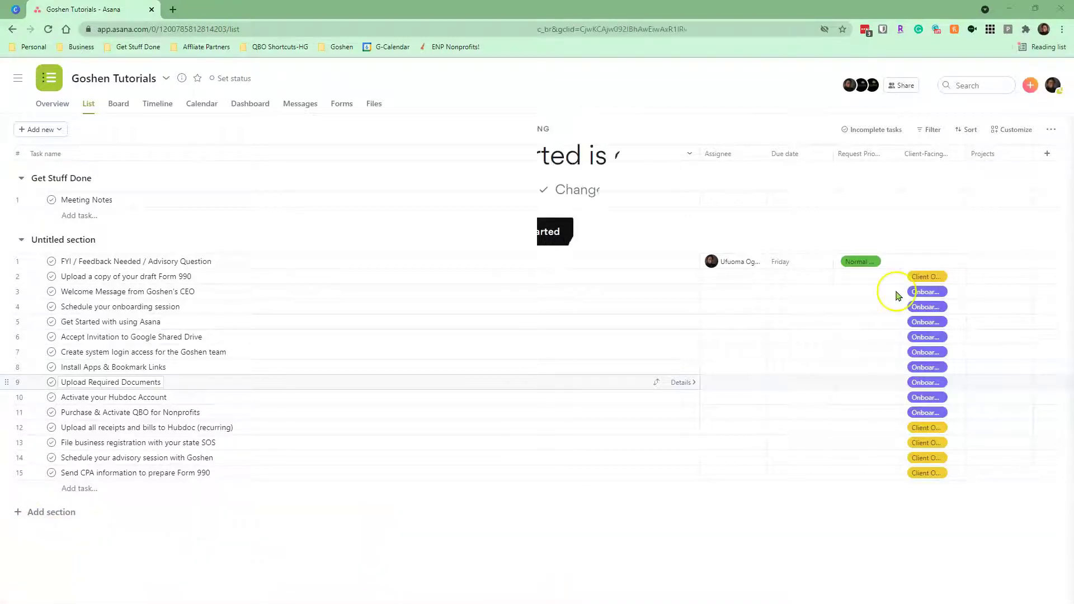
scroll(898, 296, "down", 20)
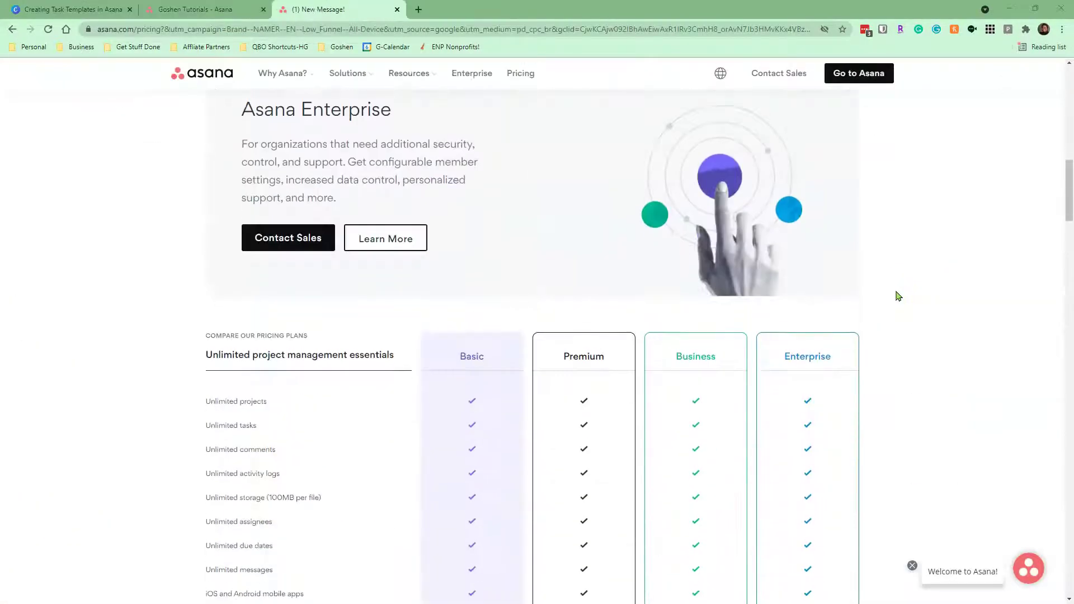
scroll(897, 295, "up", 20)
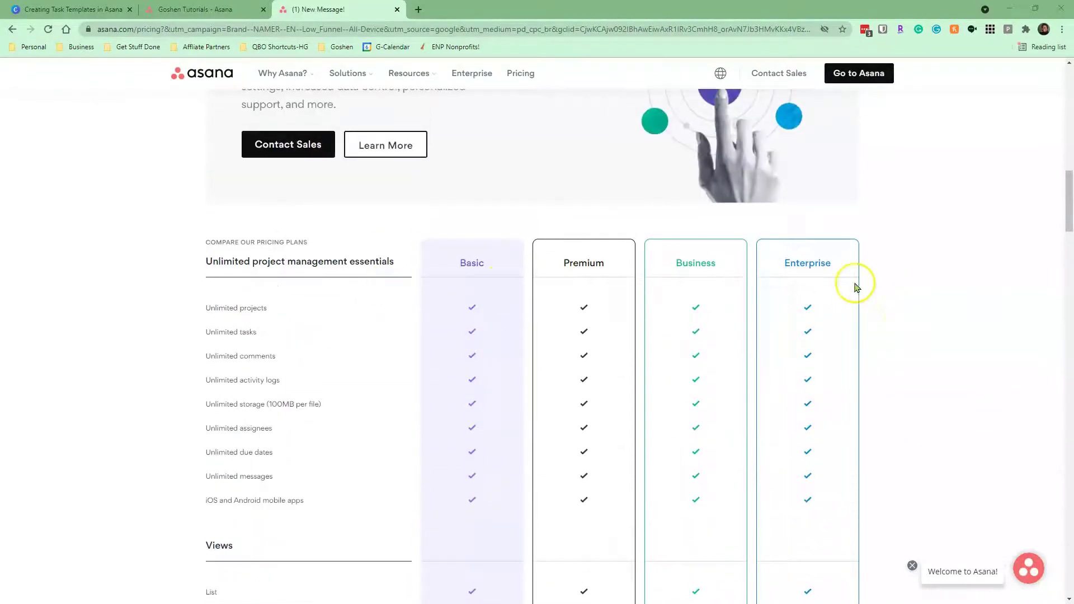
scroll(893, 291, "down", 20)
scroll(894, 292, "down", 10)
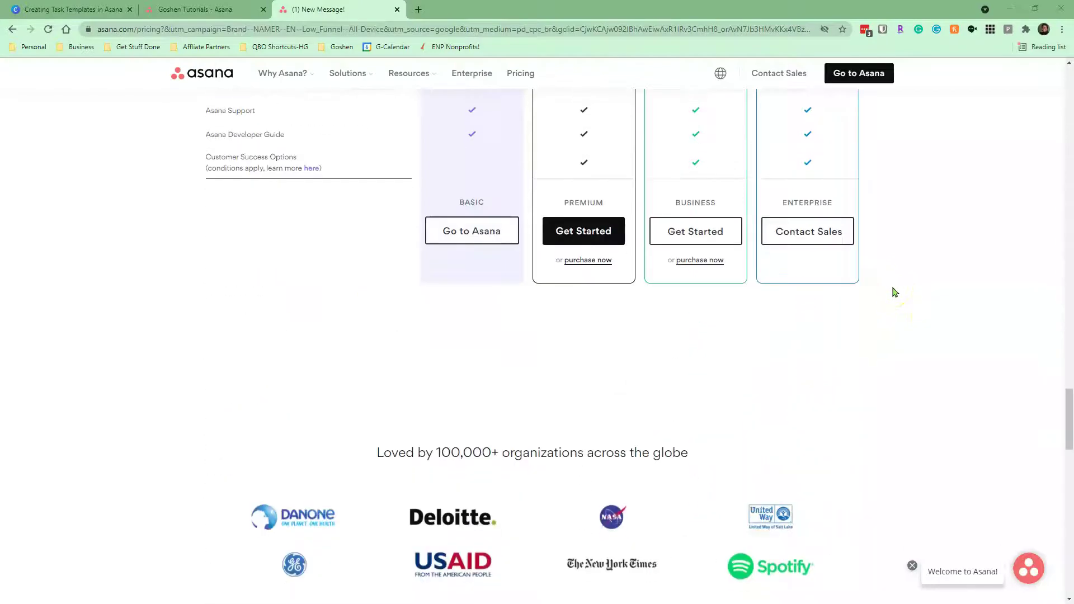
scroll(893, 291, "up", 10)
scroll(894, 291, "up", 20)
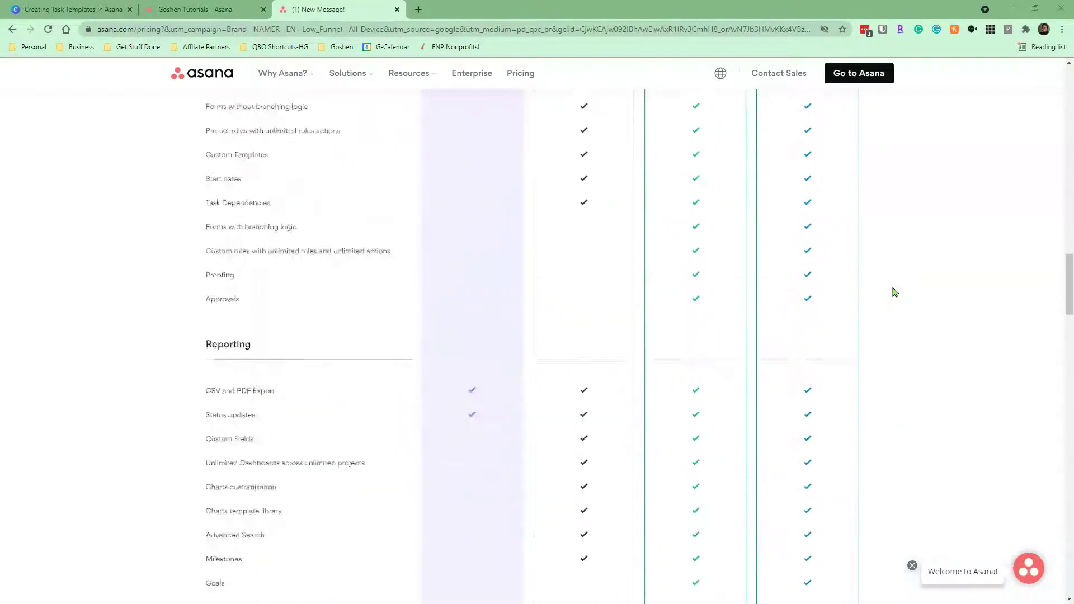
scroll(895, 292, "up", 2)
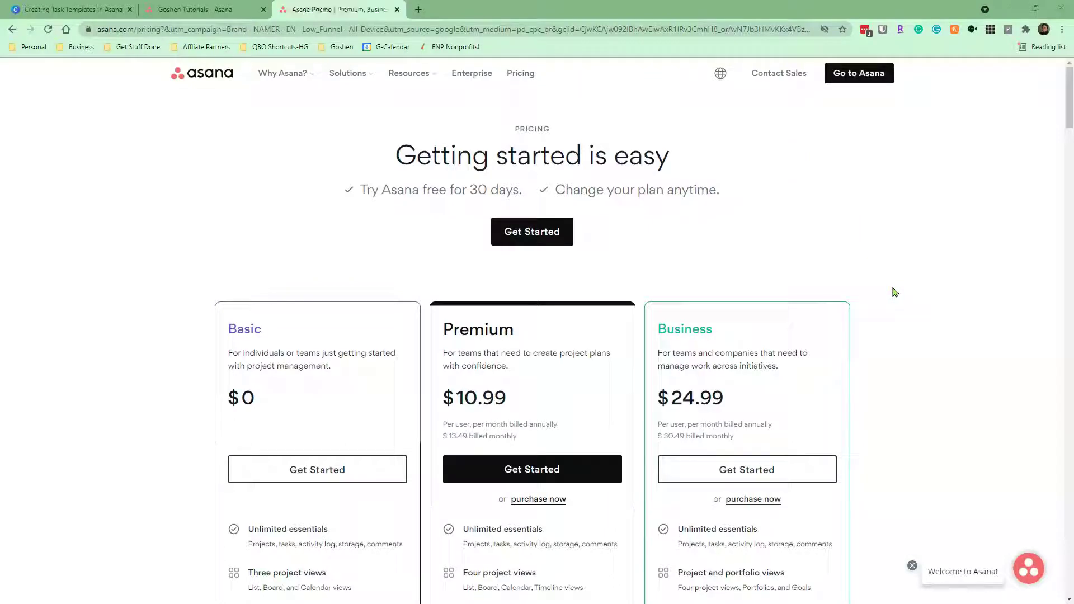
scroll(895, 291, "down", 6)
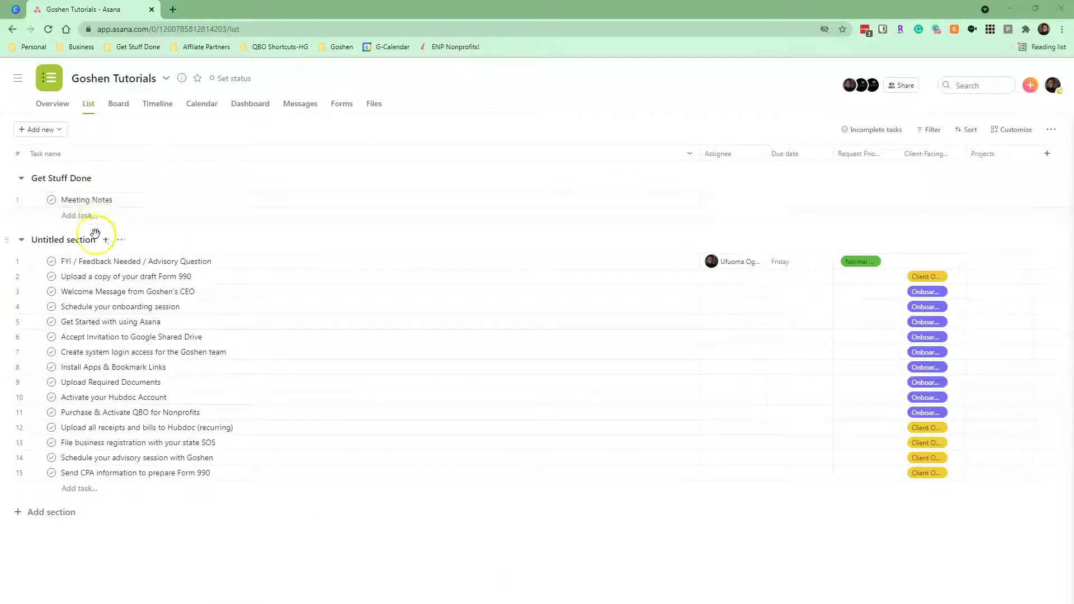
left_click(56, 130)
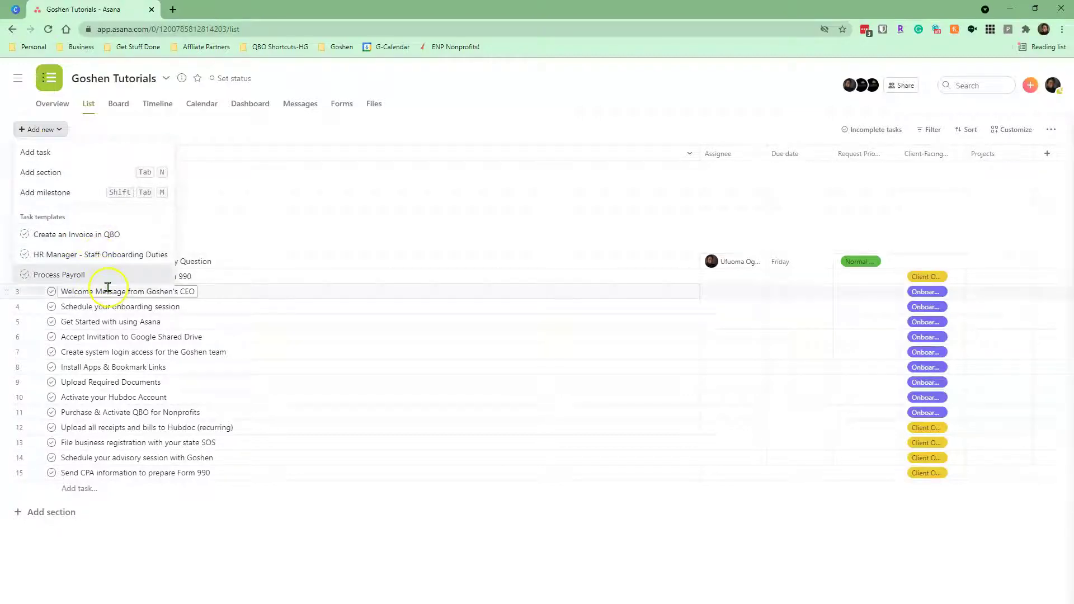
left_click(439, 127)
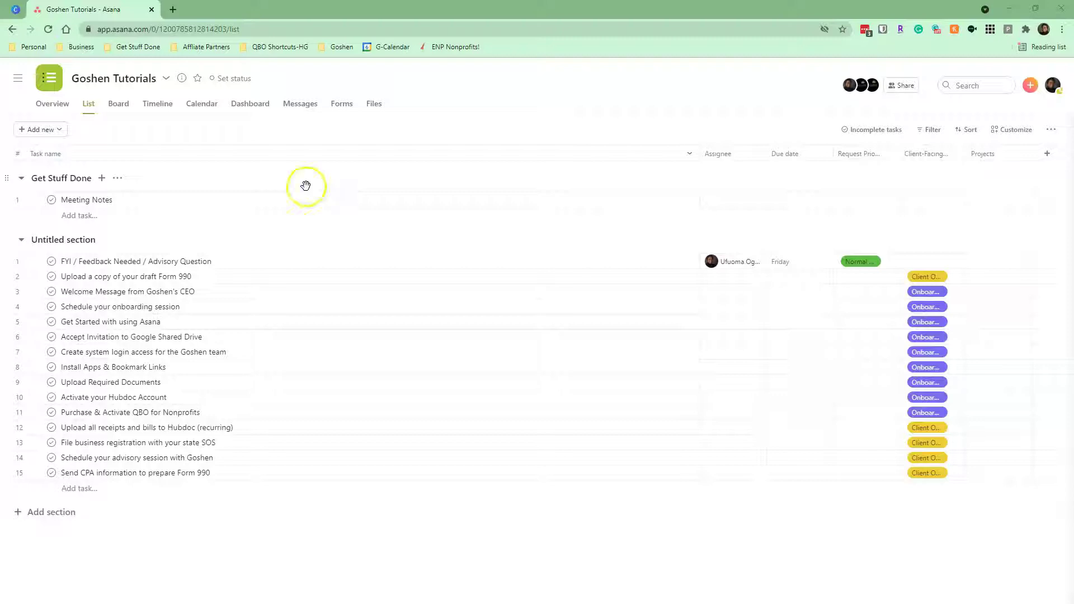
left_click(55, 133)
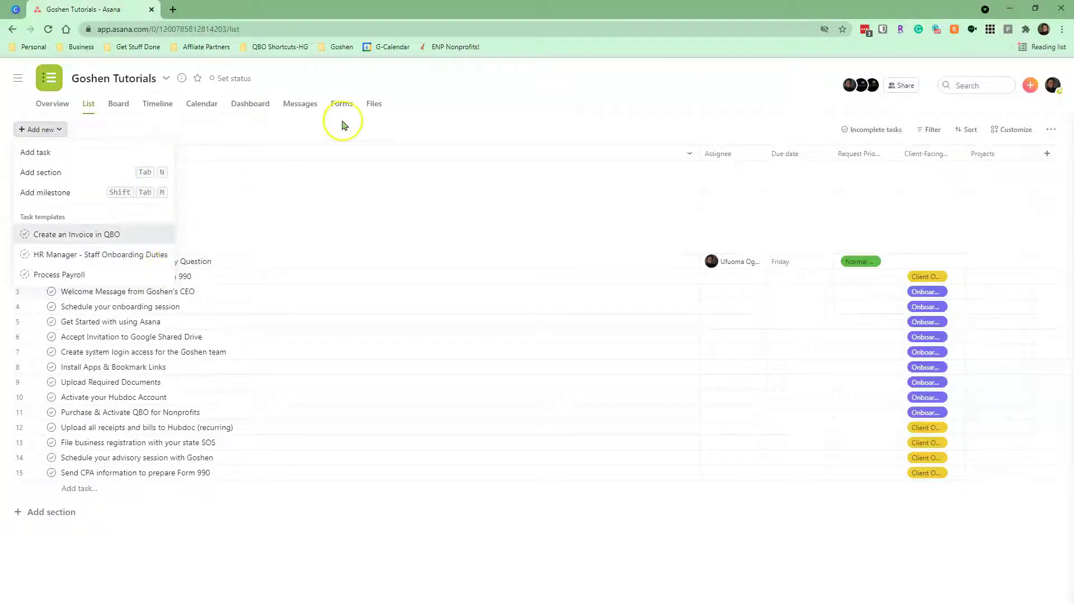
left_click(391, 129)
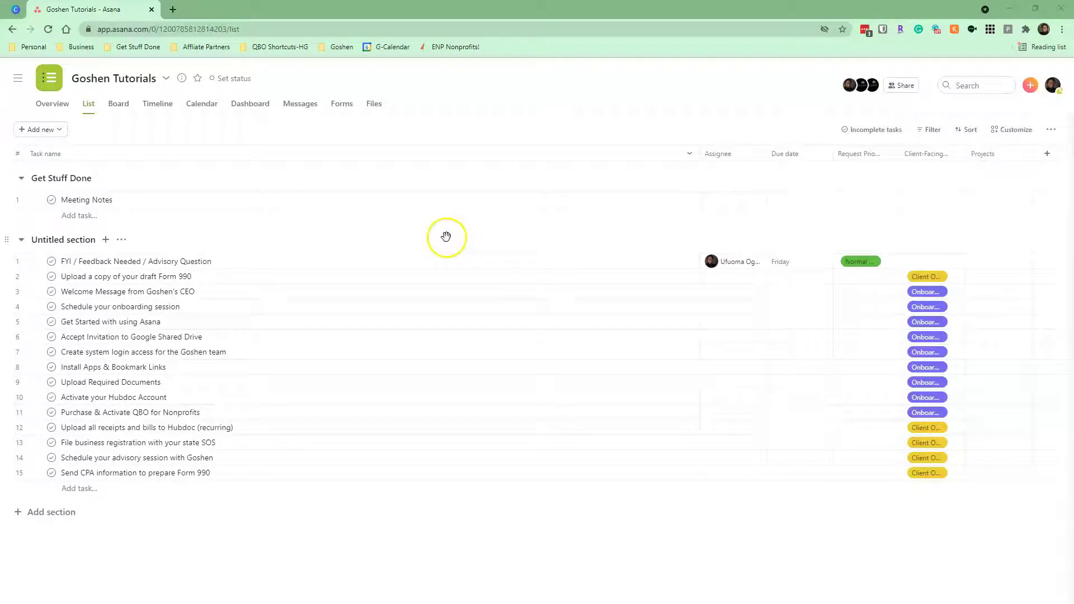
Step: Open the Meeting Notes task's details and scroll through its templated description
left_click(87, 200)
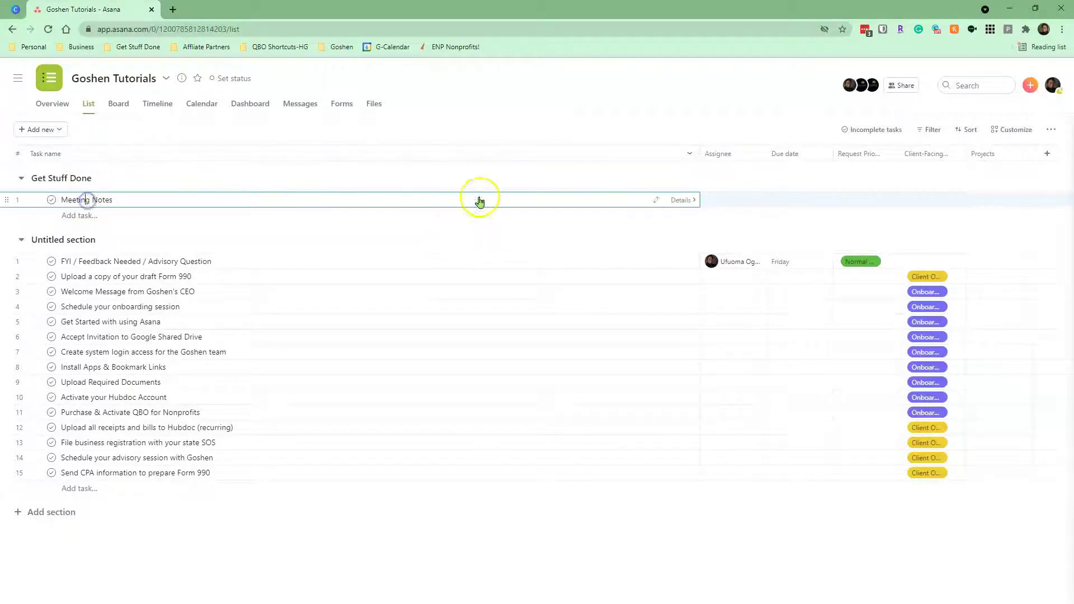
left_click(680, 200)
scroll(893, 438, "down", 1)
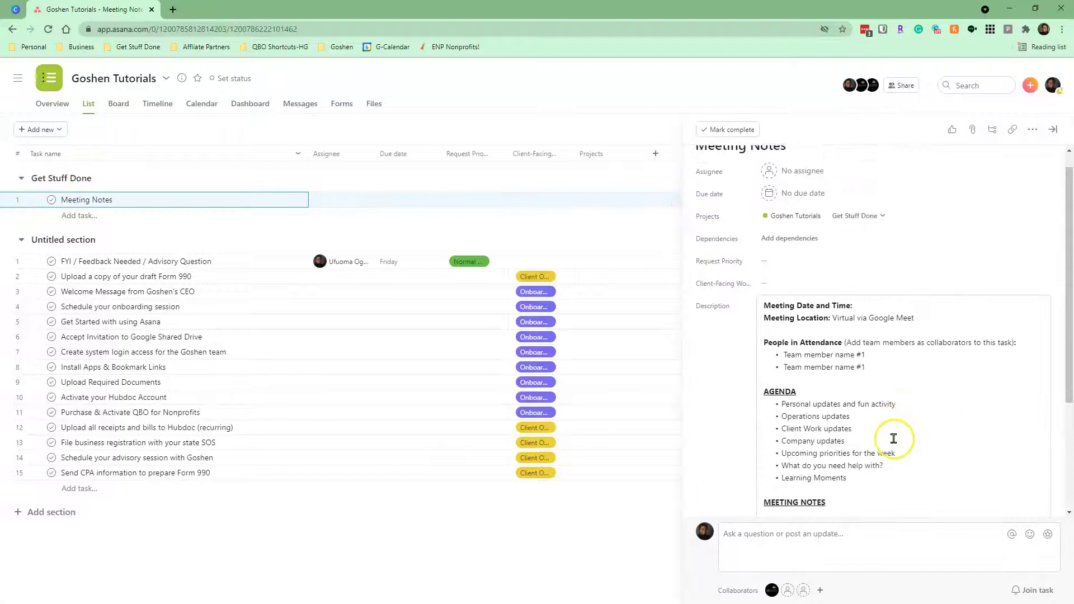
scroll(894, 439, "down", 3)
scroll(897, 350, "up", 4)
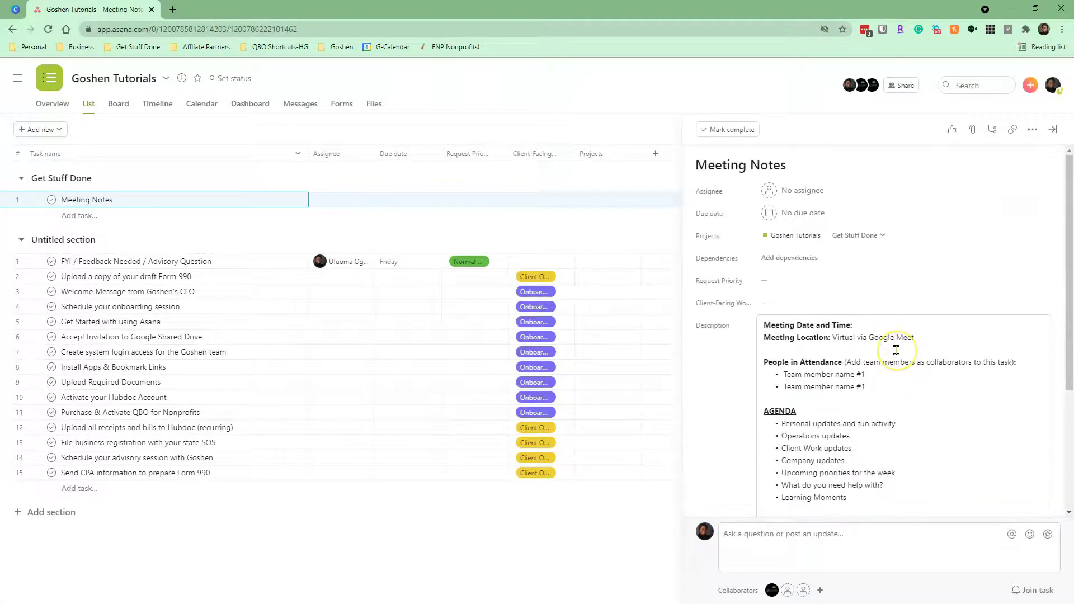
scroll(897, 350, "down", 3)
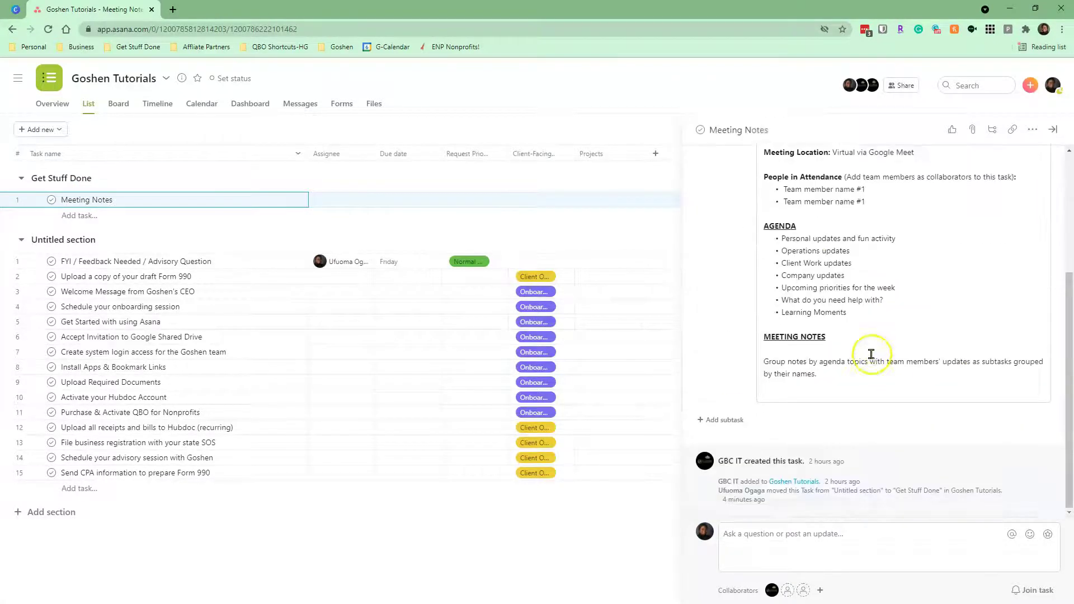
Step: Select the attendee text, the seven agenda items and the MEETING NOTES guidance paragraph
left_click_drag(867, 202, 784, 189)
left_click_drag(857, 315, 772, 238)
left_click(849, 354)
left_click_drag(825, 375, 759, 362)
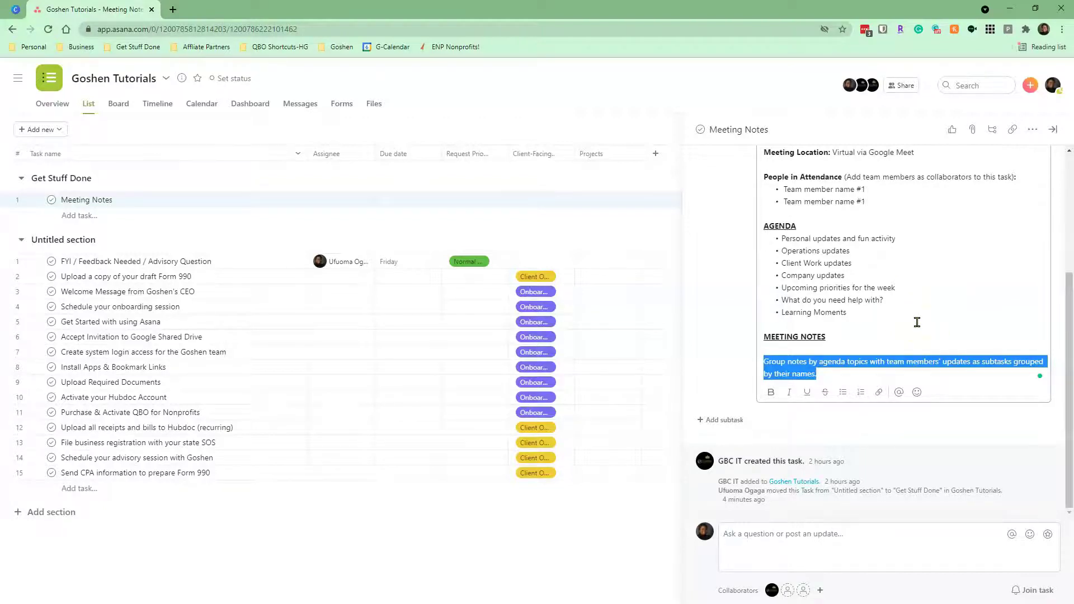
left_click(853, 307)
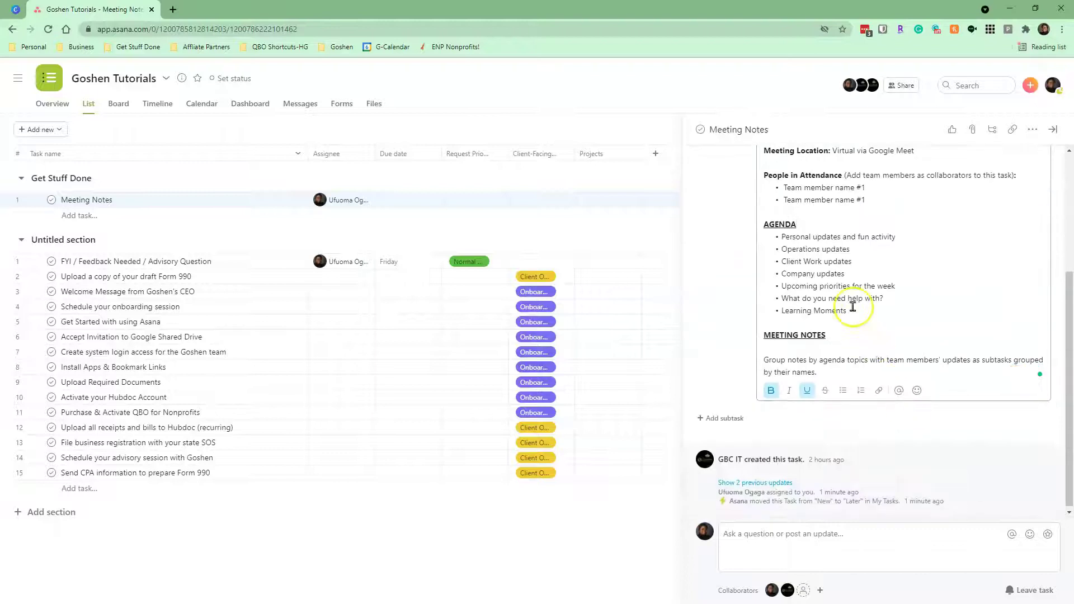
scroll(852, 307, "up", 2)
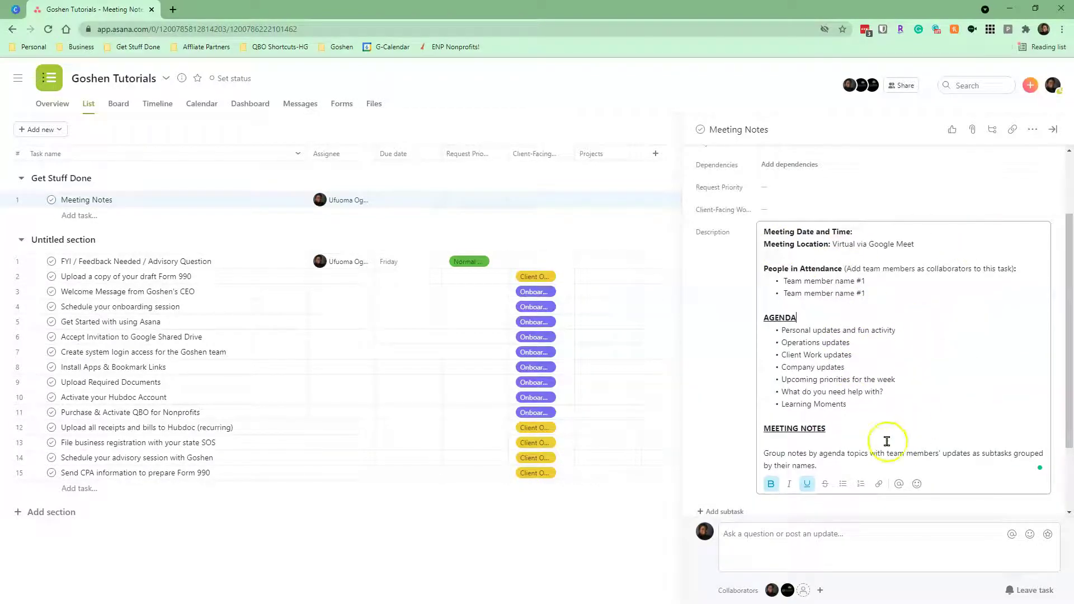
left_click_drag(818, 466, 764, 454)
left_click_drag(850, 405, 882, 340)
scroll(882, 340, "up", 2)
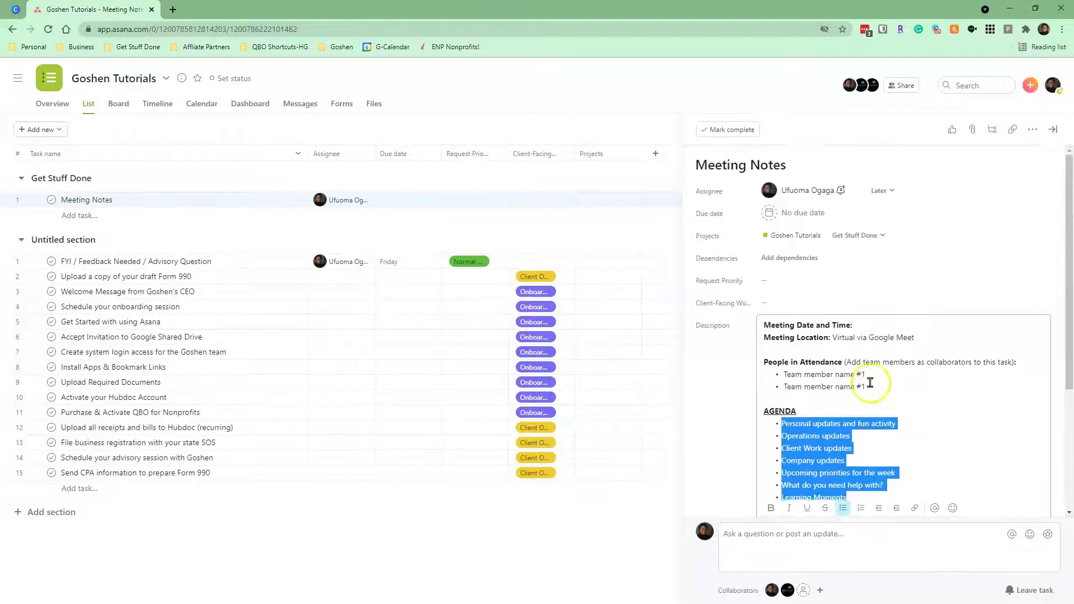
left_click_drag(867, 387, 784, 374)
scroll(907, 377, "down", 3)
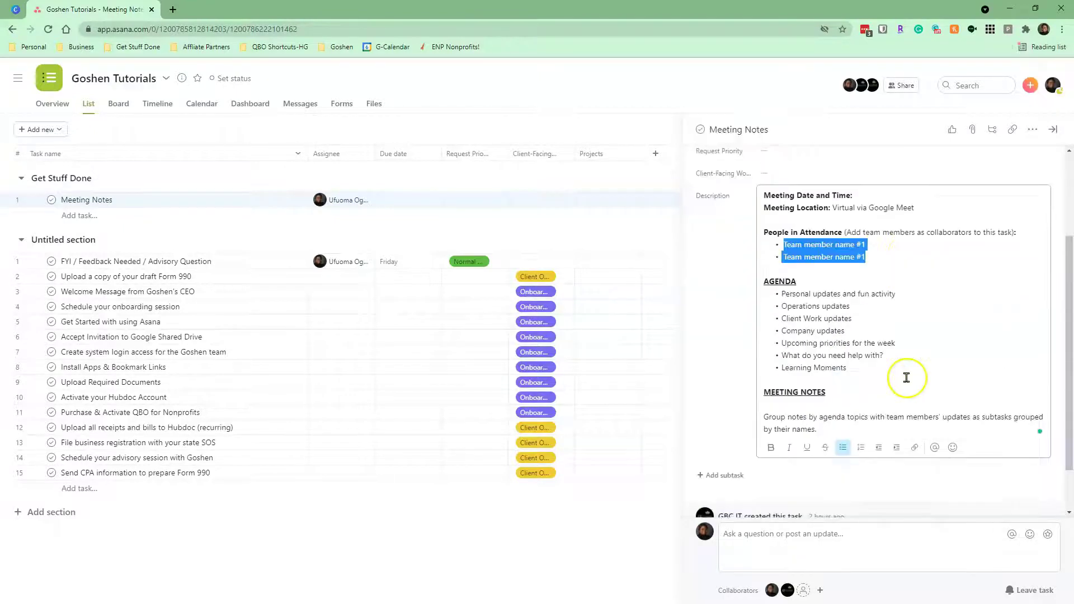
scroll(885, 331, "up", 3)
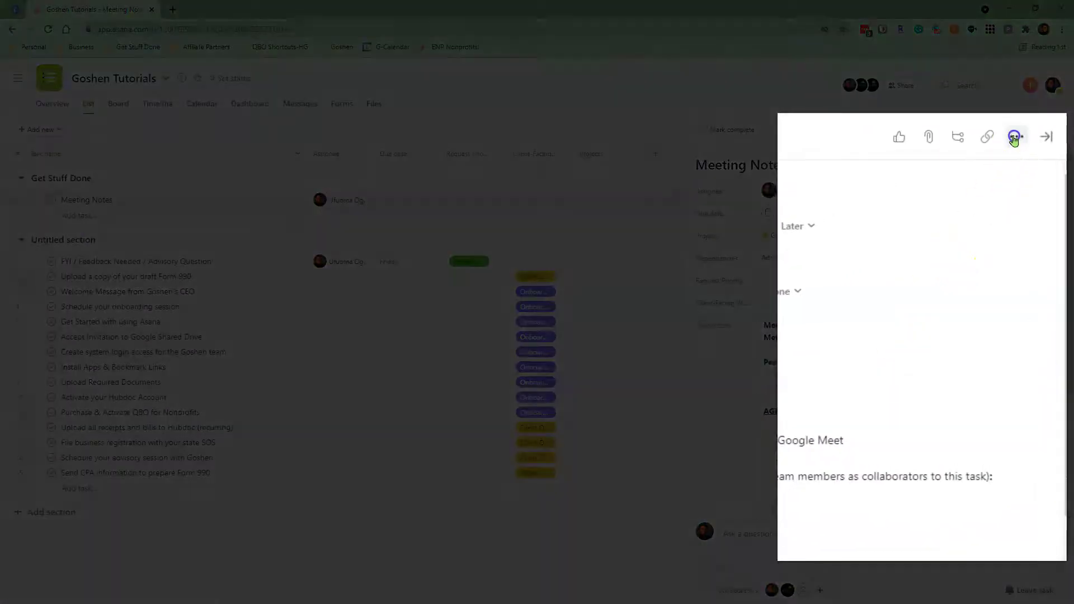
Step: Open the Meeting Notes task's more-actions menu to save it as a template
left_click(1016, 137)
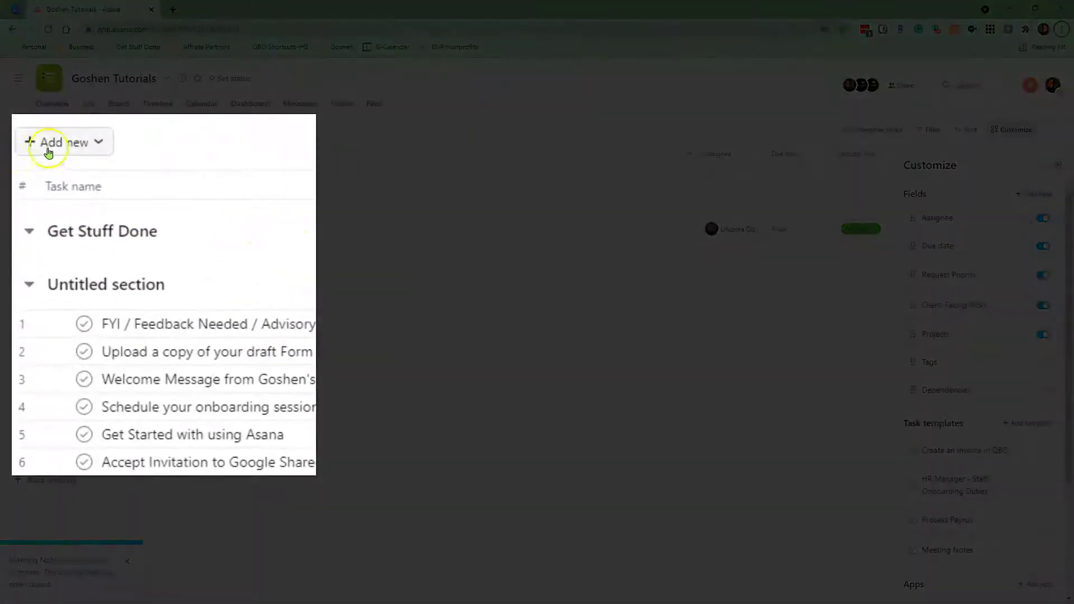
Step: Add a new task to Get Stuff Done from the Meeting Notes template, with its agenda description prefilled
left_click(44, 130)
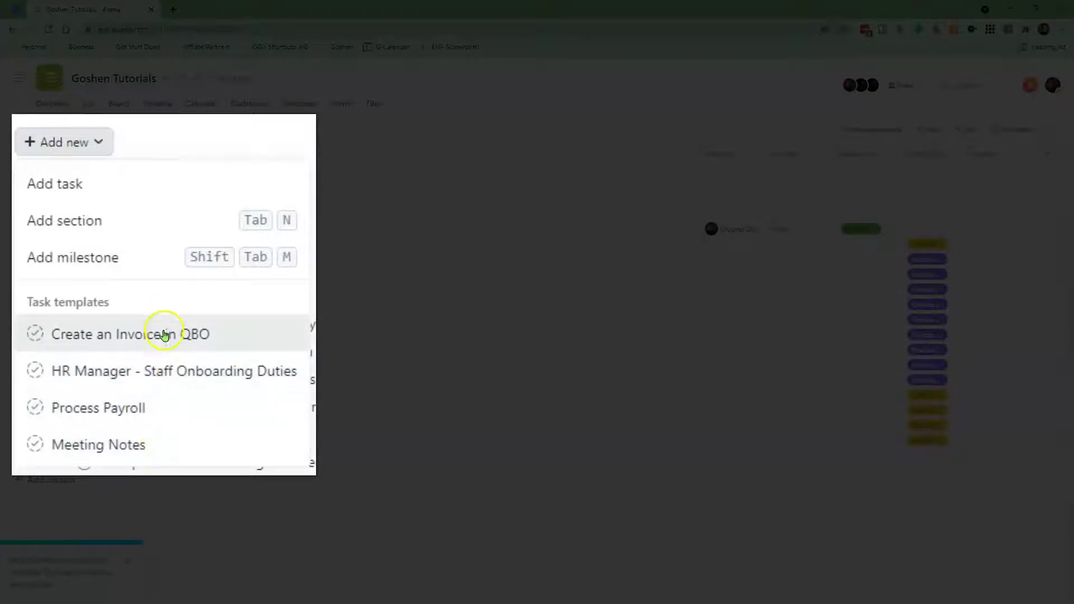
left_click(171, 448)
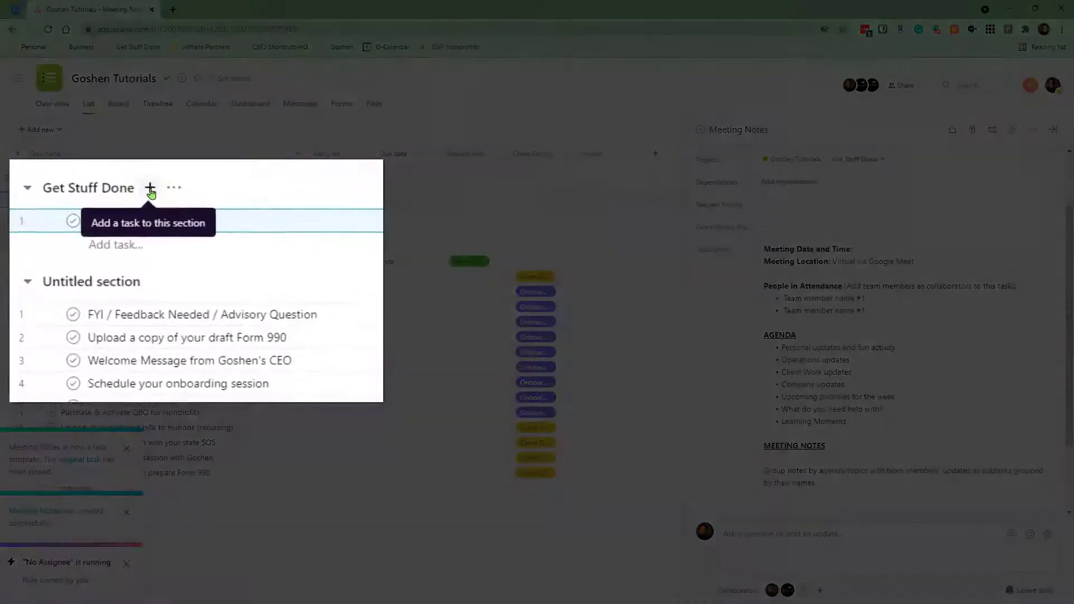
Step: Add template-built Create an Invoice in QBO and Process Payroll (12 subtasks) tasks to Get Stuff Done
left_click(102, 178)
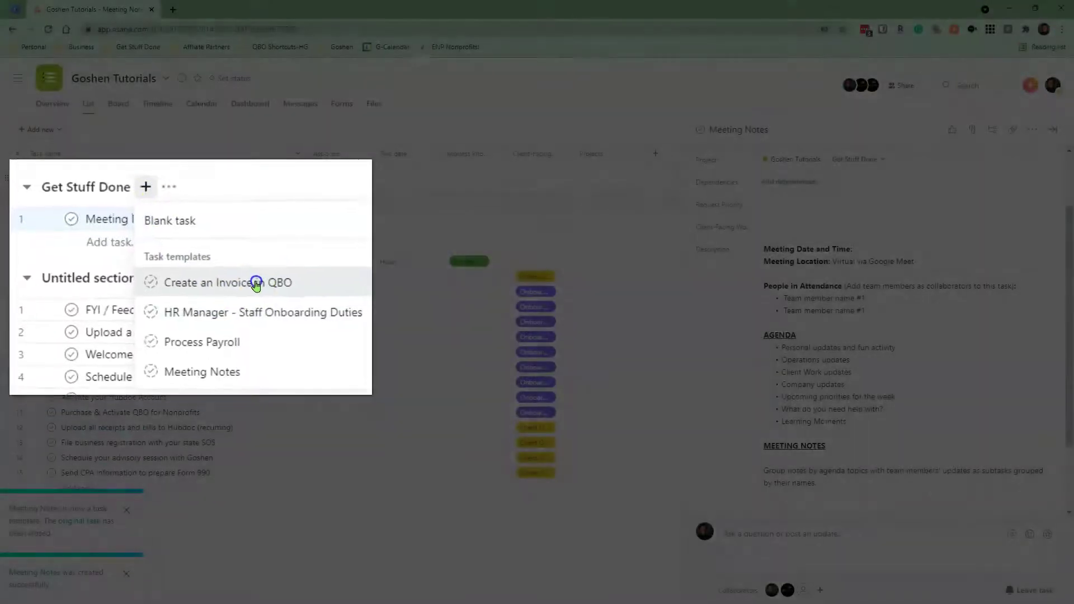
left_click(272, 293)
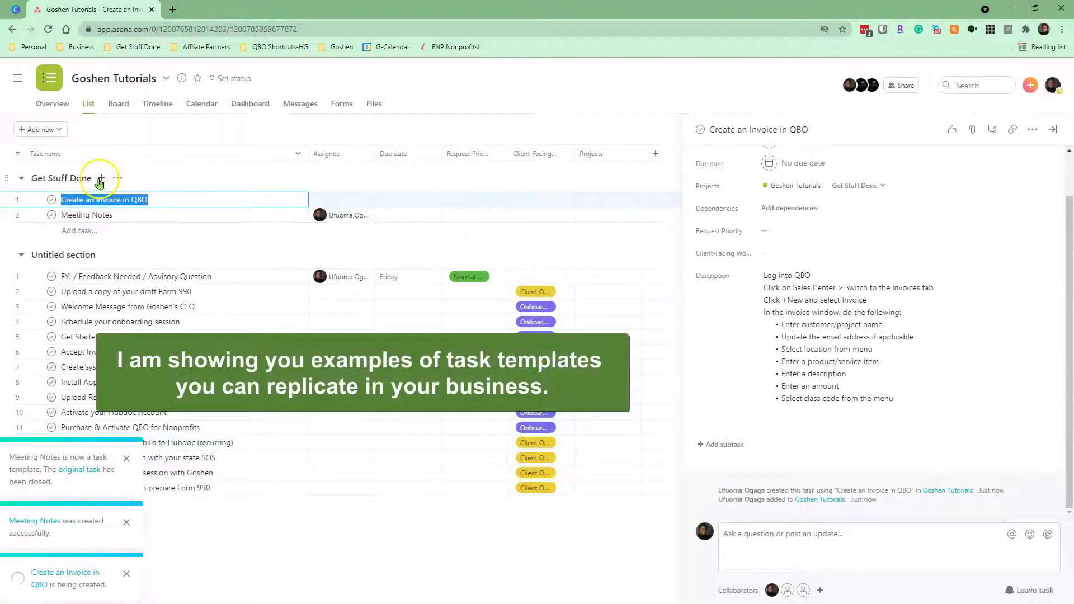
left_click(100, 183)
left_click(156, 281)
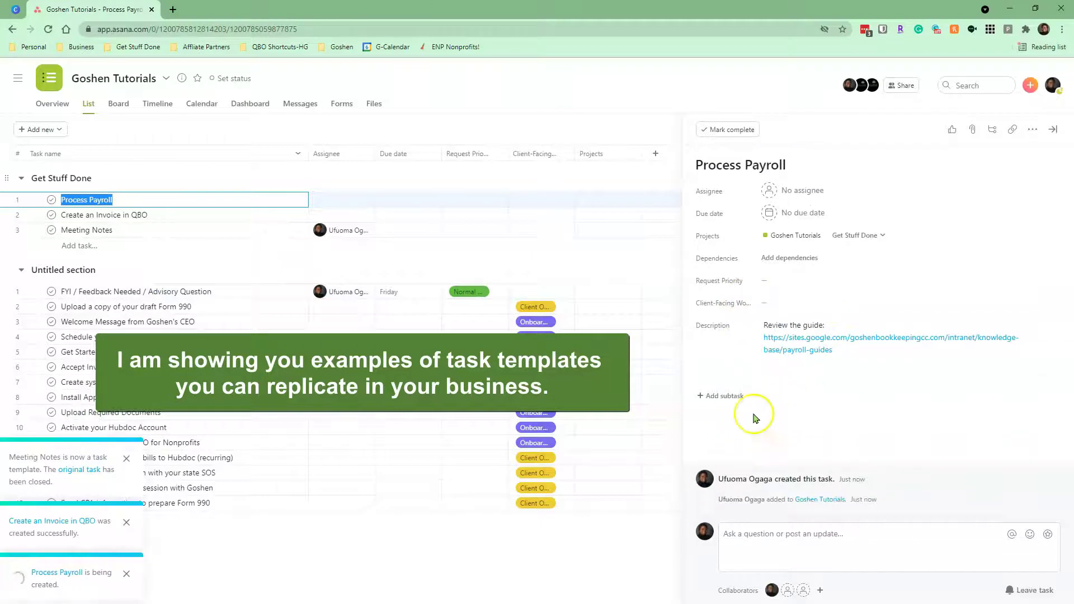
scroll(753, 455, "down", 3)
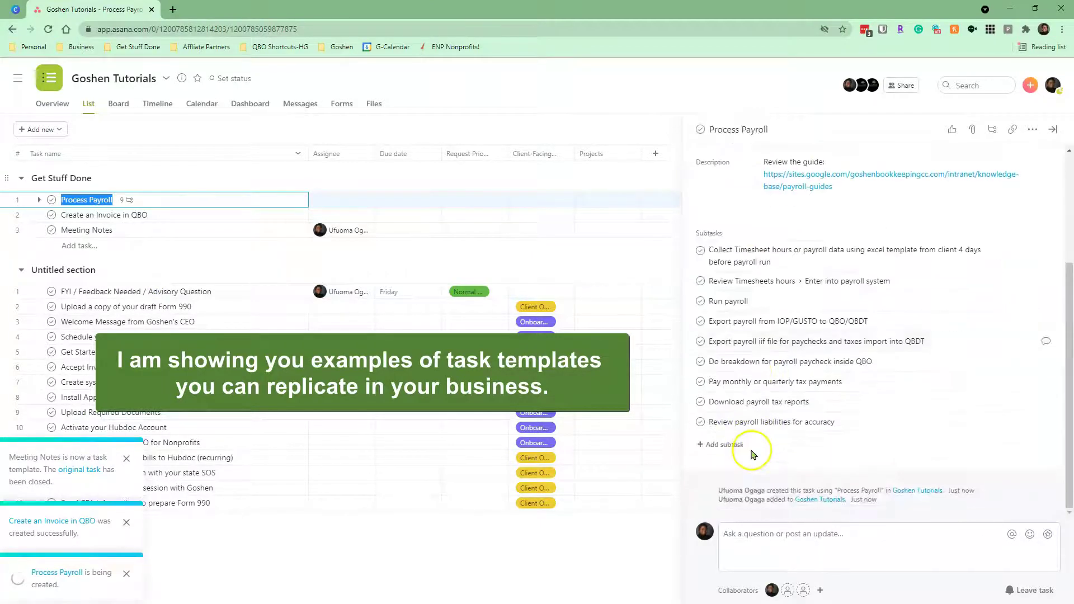
left_click(547, 193)
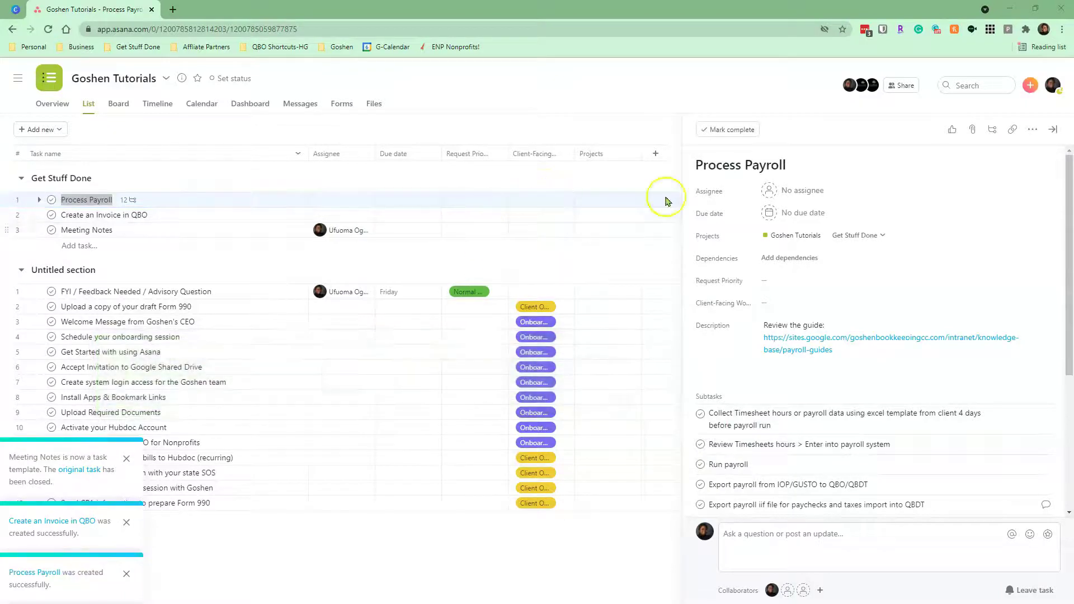
Step: Close the task pane and edit the Meeting Notes template from Customize > Task templates
left_click(1054, 129)
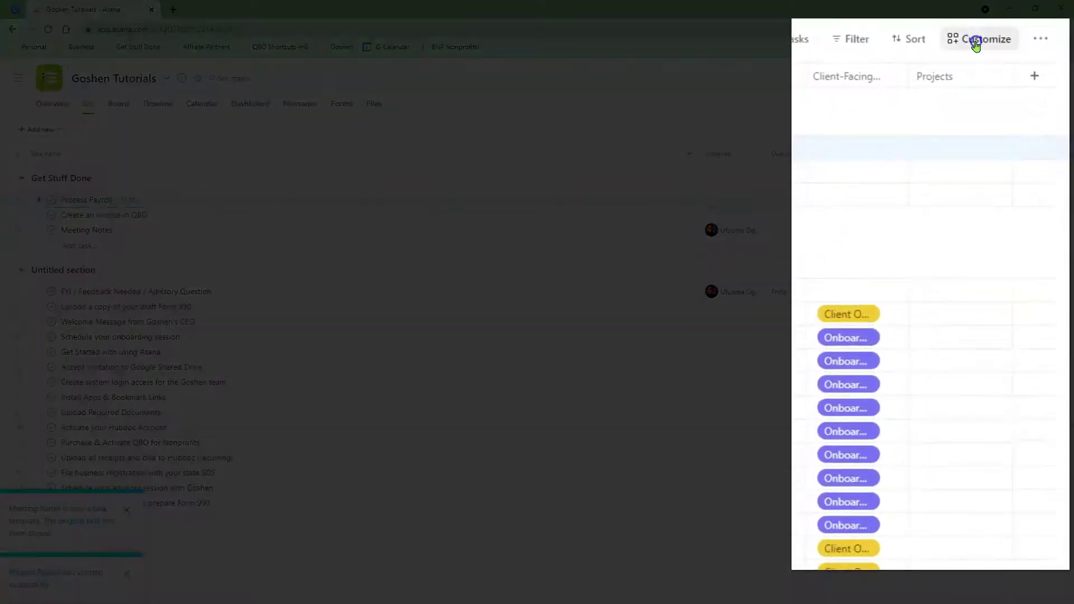
left_click(976, 44)
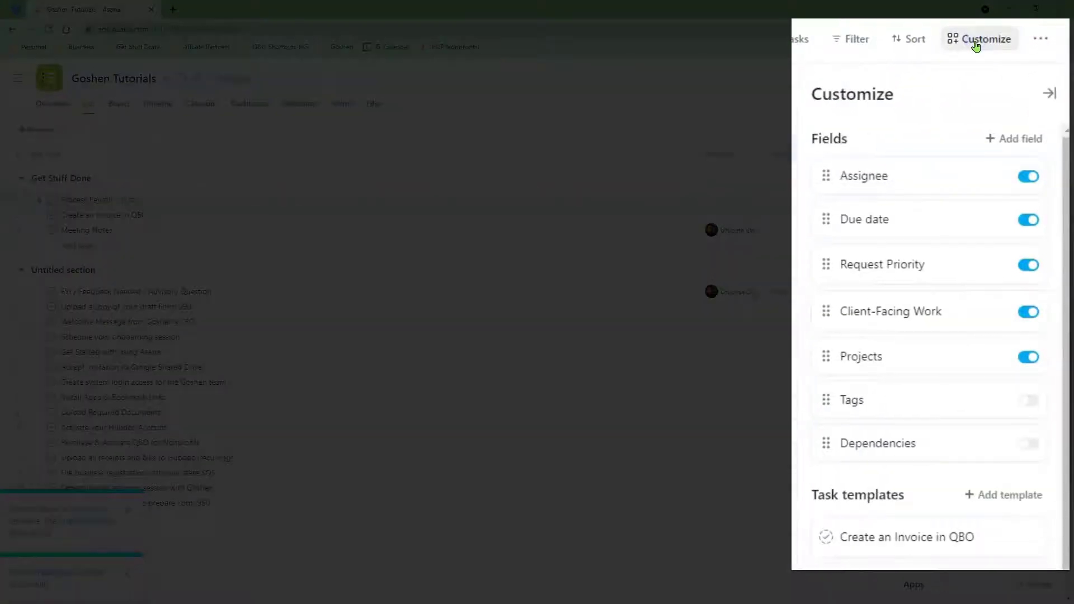
scroll(962, 545, "down", 5)
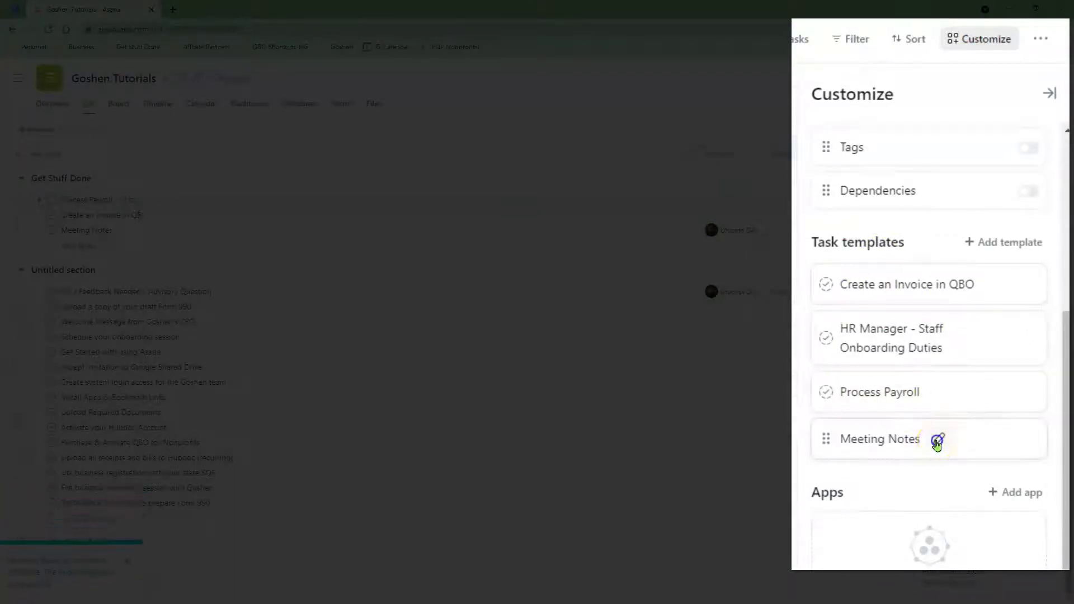
left_click(937, 443)
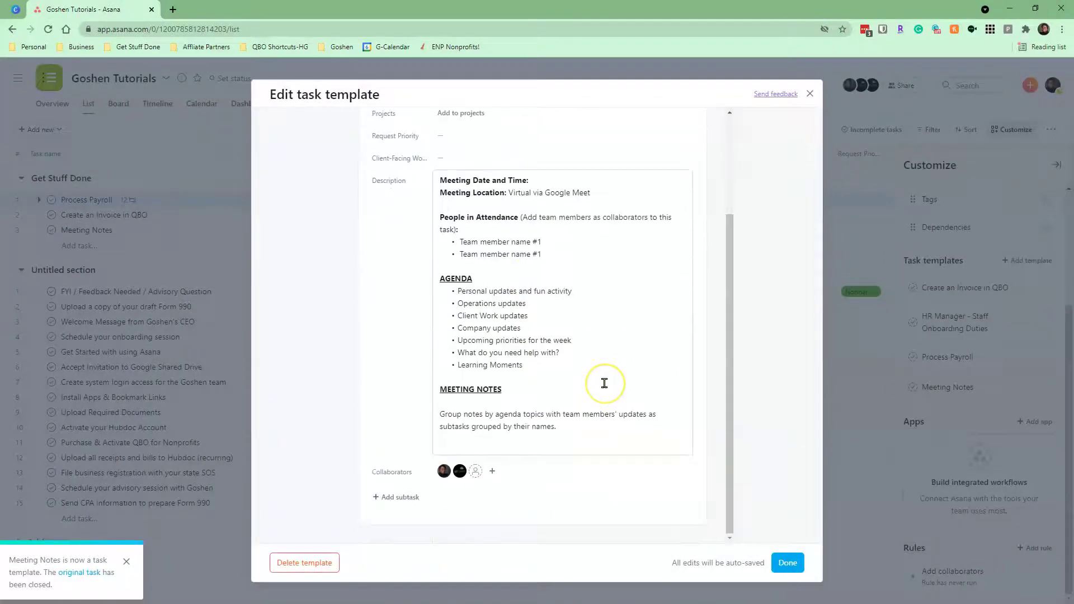
Step: Add the subtask 'Add team member next steps' to the template and save it
left_click(541, 352)
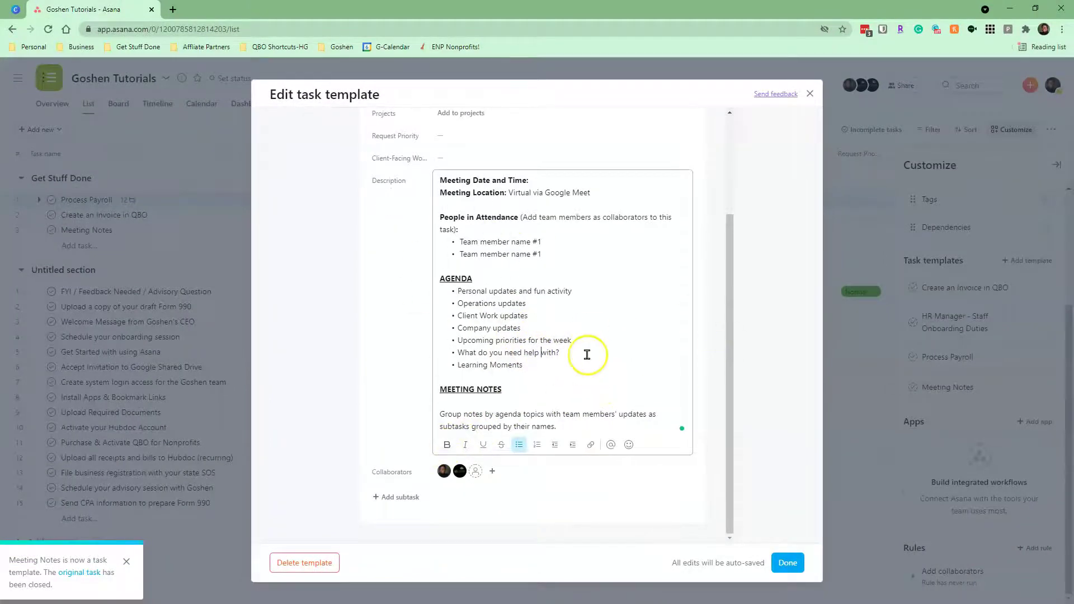
scroll(593, 354, "up", 3)
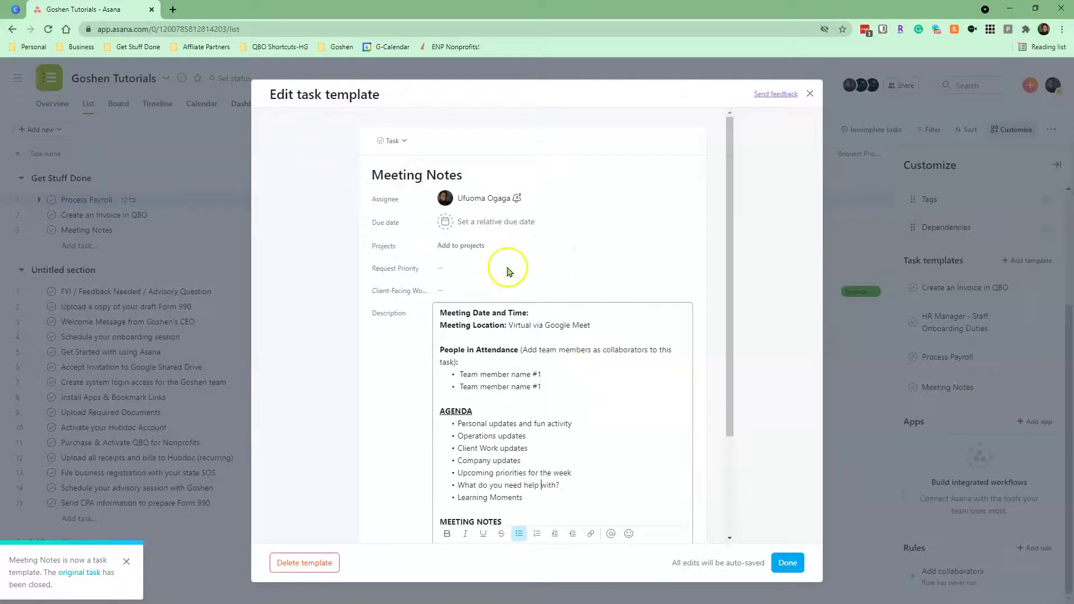
scroll(585, 419, "down", 2)
scroll(585, 419, "down", 1)
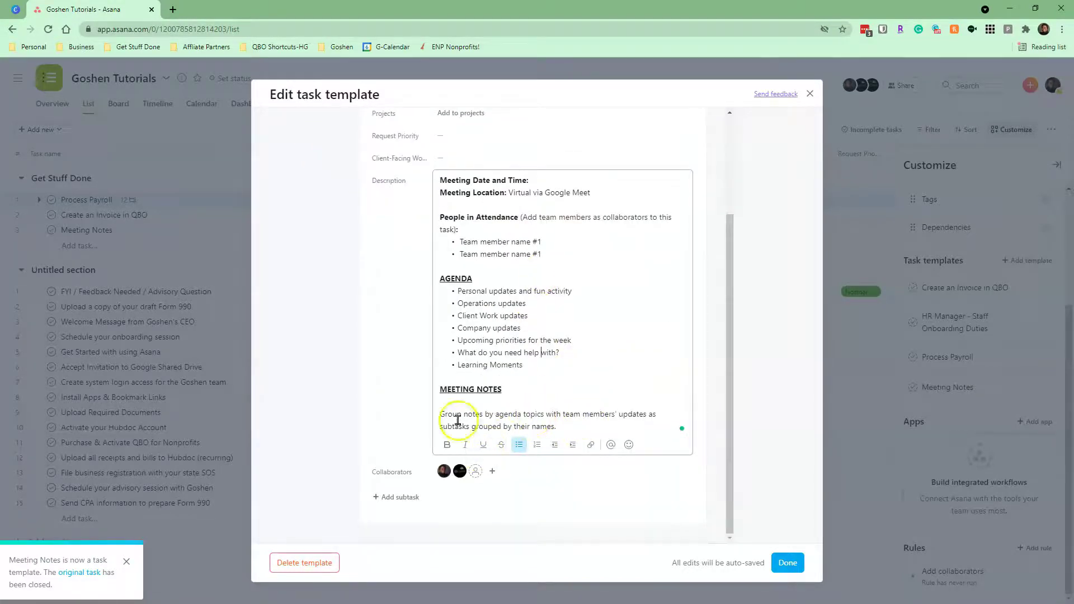
left_click(394, 498)
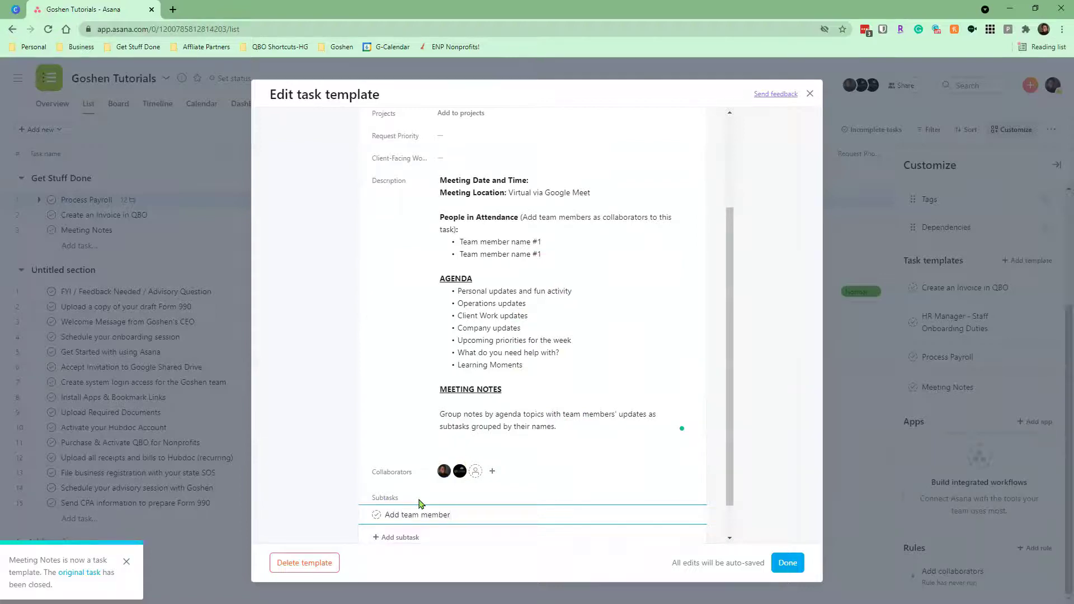
type("Add team member next steps")
left_click(787, 563)
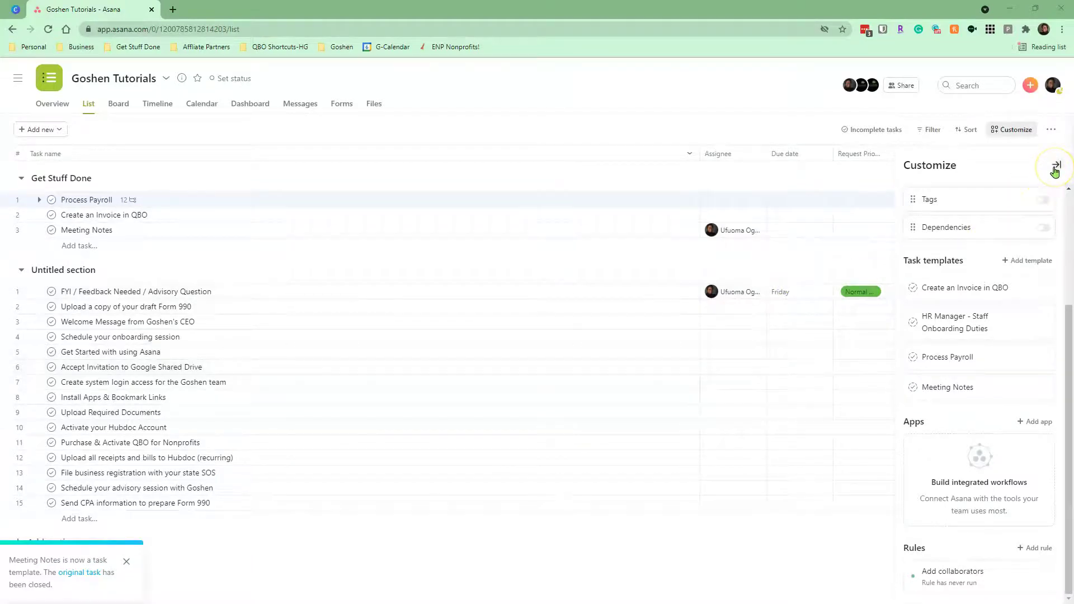
Step: Reopen the Meeting Notes template to confirm the new subtask, then close the editor
left_click(987, 385)
scroll(518, 427, "down", 3)
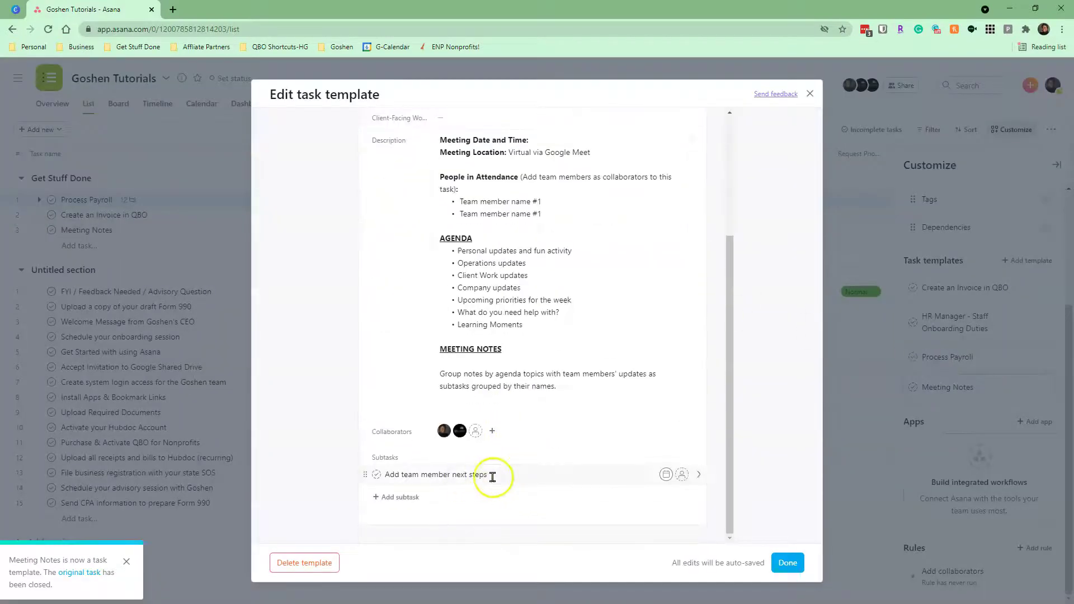
left_click(408, 474)
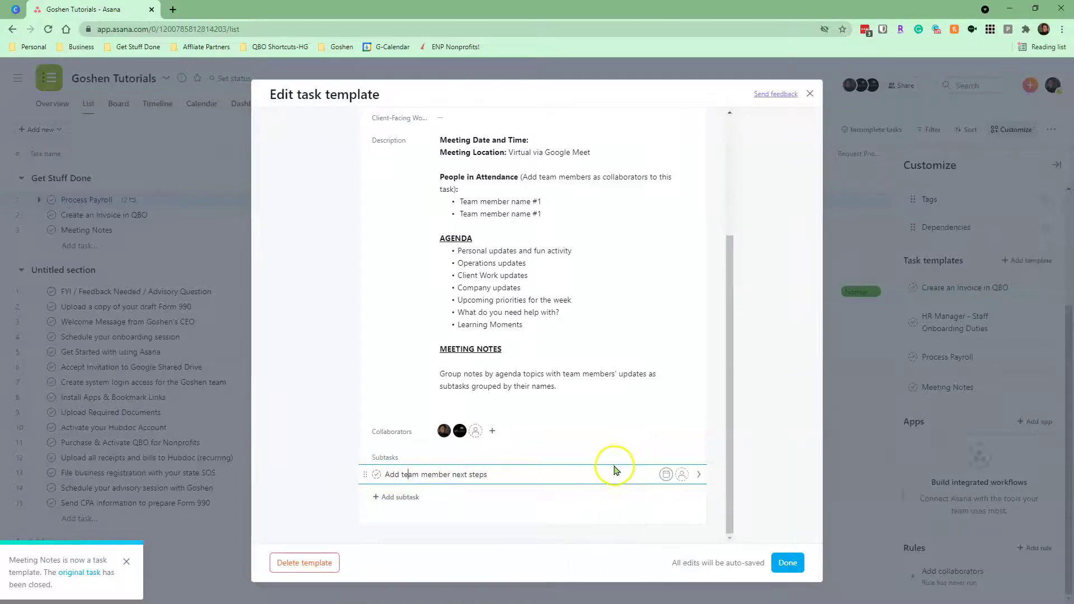
left_click(810, 94)
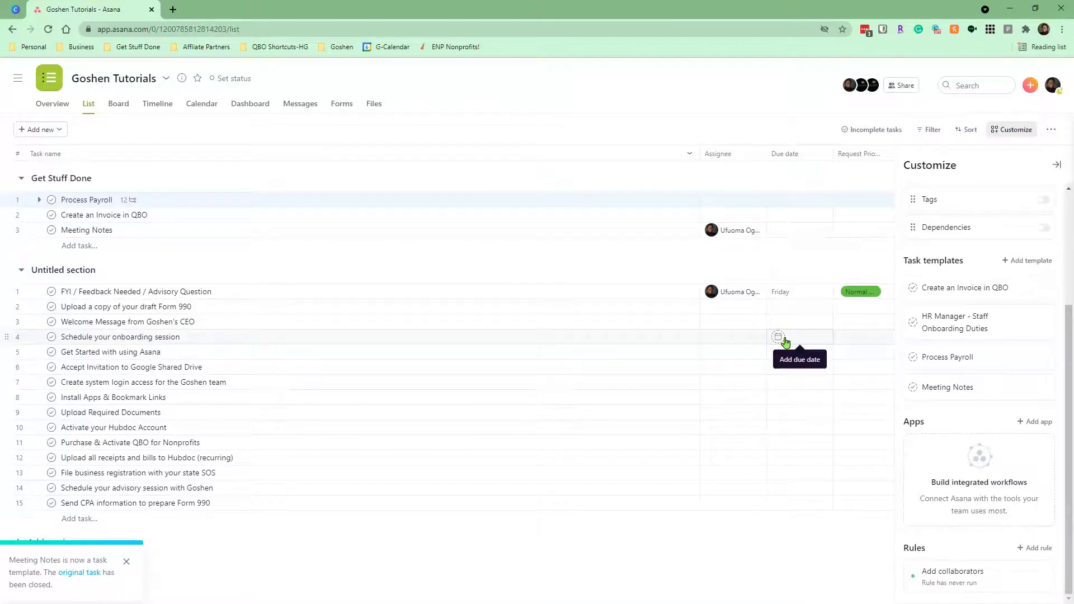
left_click(785, 334)
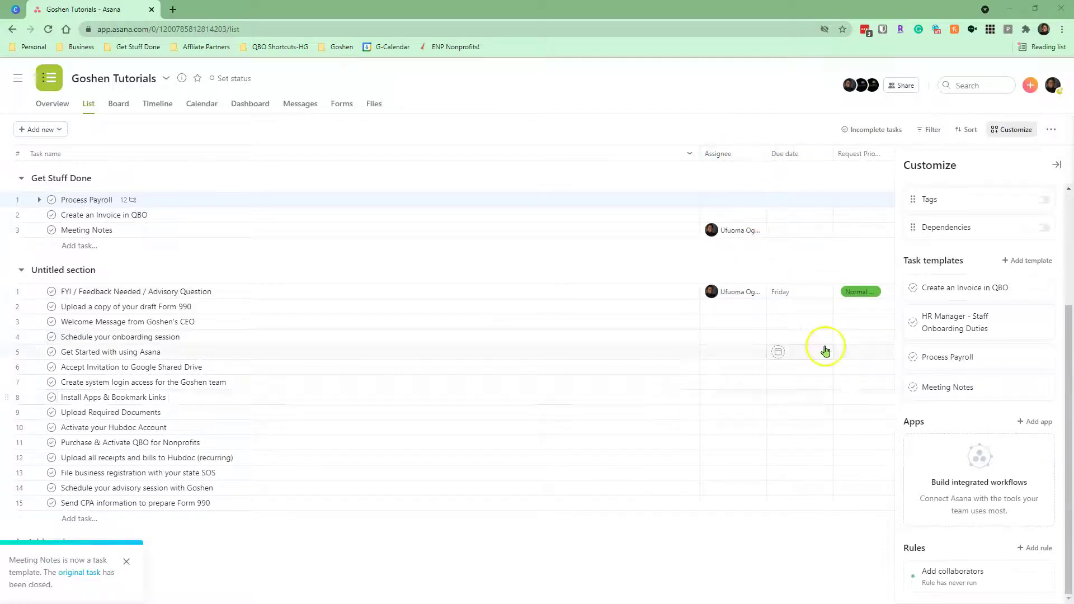
left_click(1034, 326)
scroll(568, 314, "down", 2)
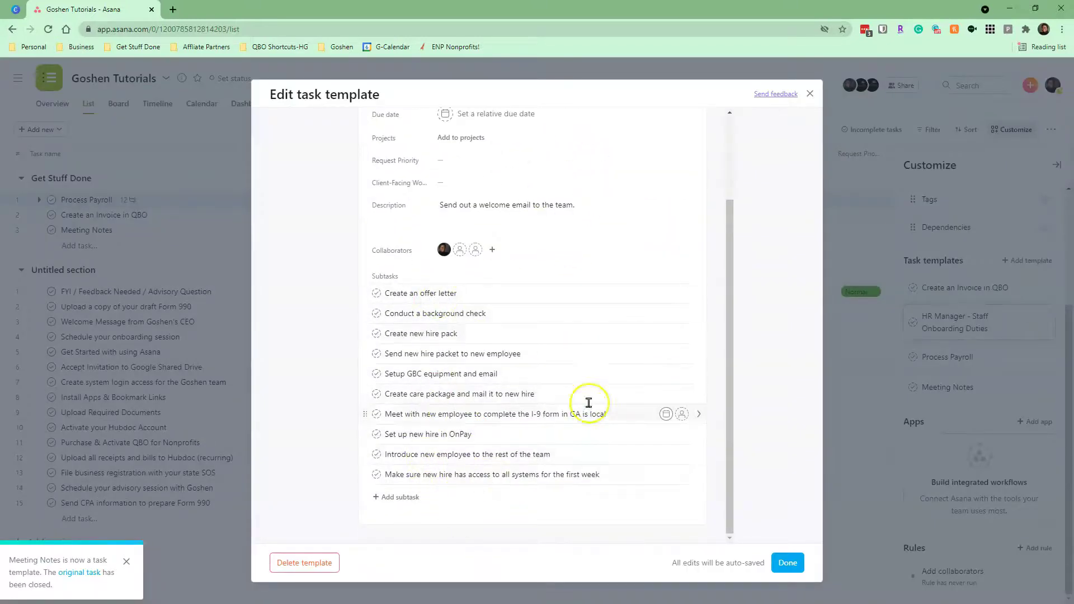
left_click(810, 94)
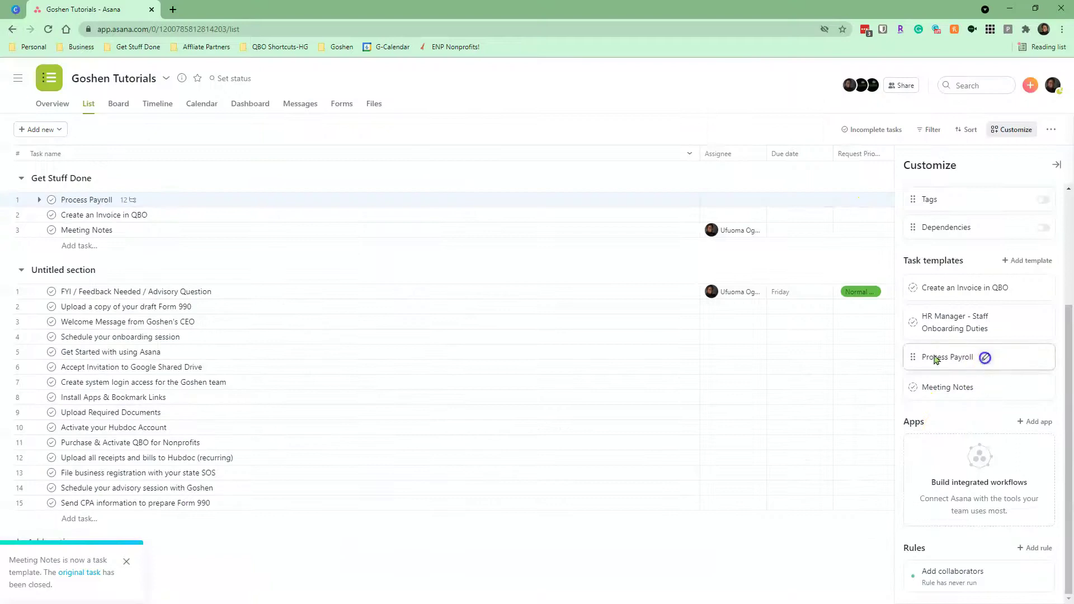
left_click(985, 357)
scroll(585, 392, "down", 5)
scroll(579, 220, "up", 5)
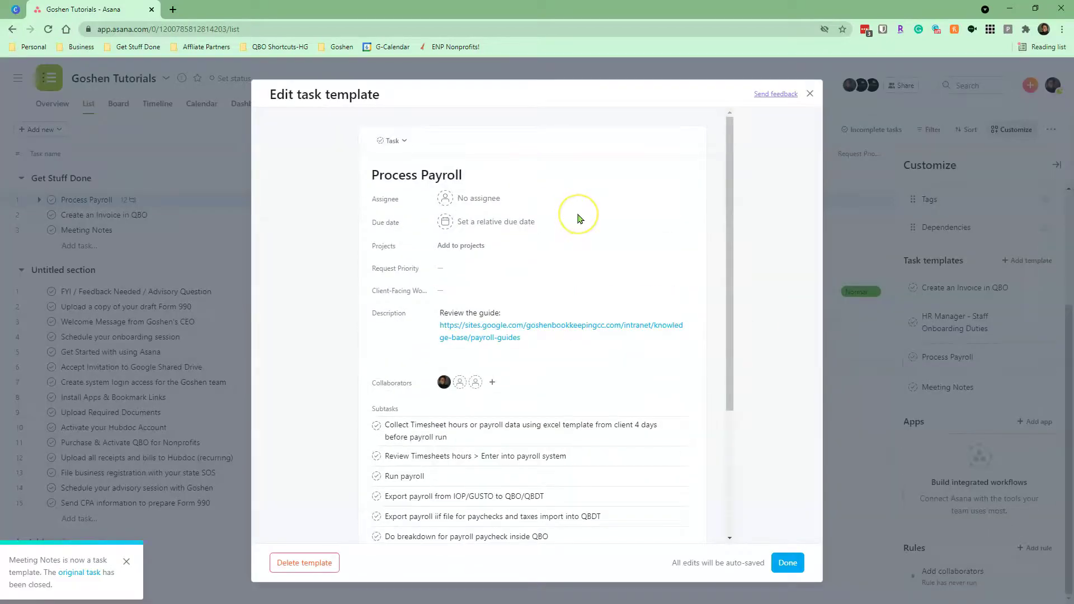
left_click(809, 93)
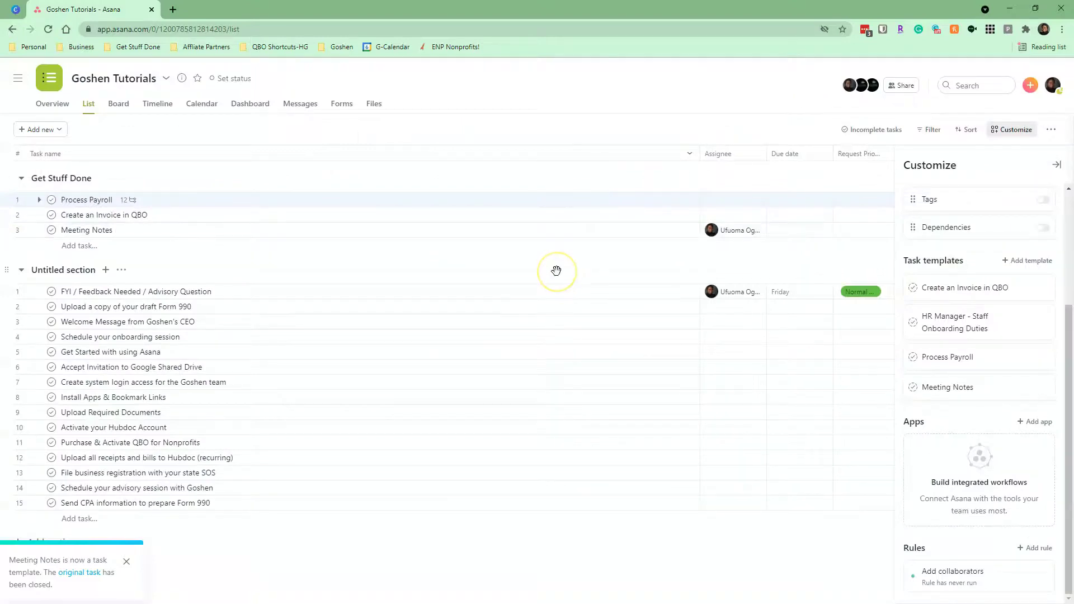